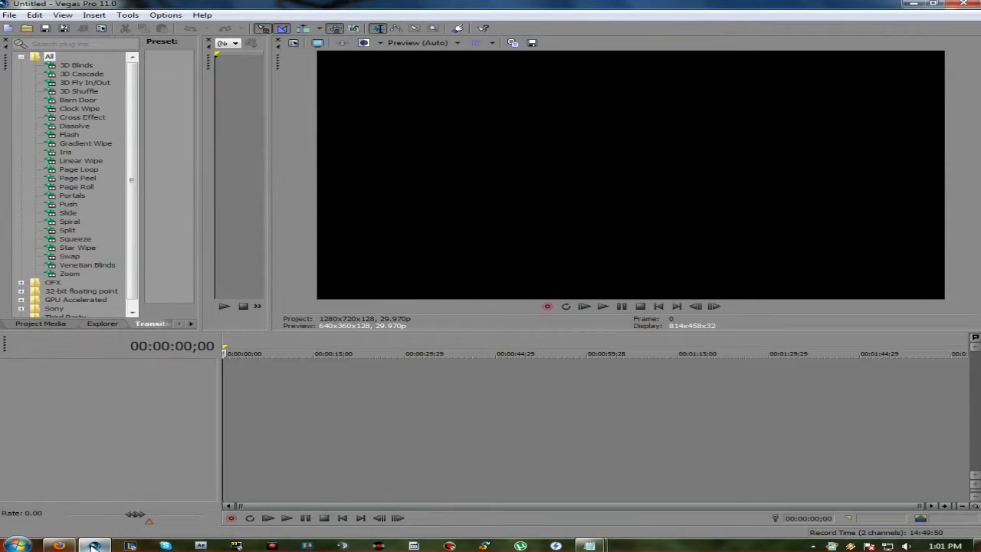
pyautogui.click(92, 546)
pyautogui.click(93, 547)
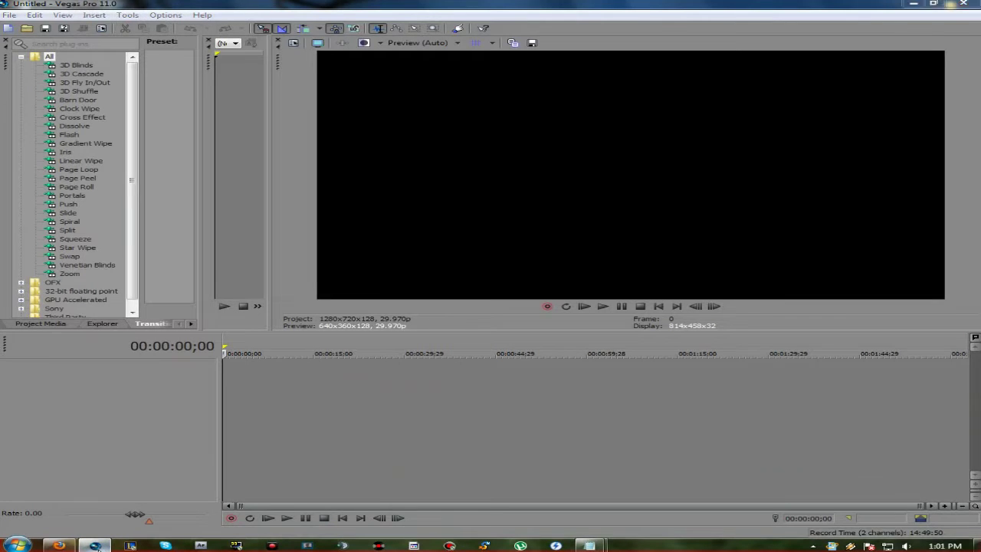
pyautogui.click(93, 546)
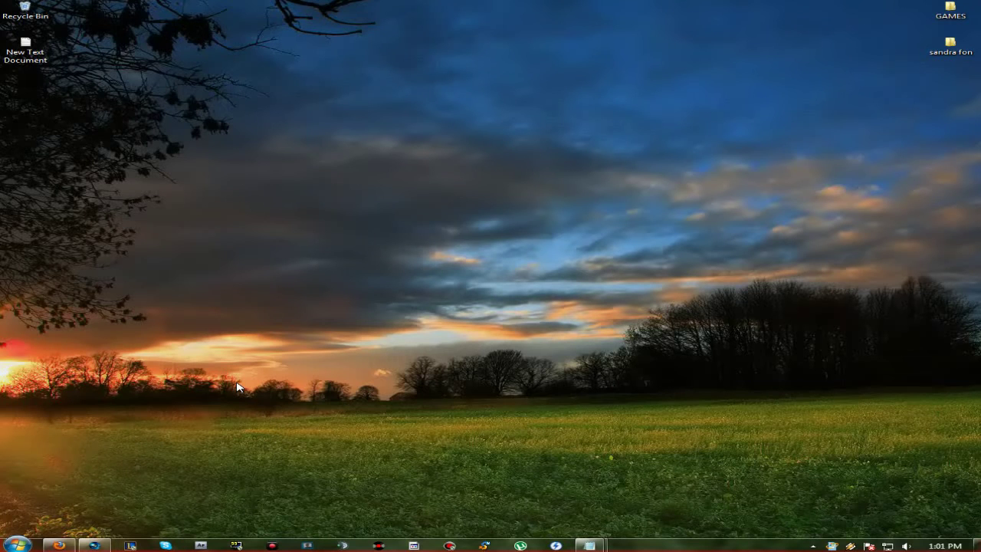
# Review the open download pages in Firefox and the two download links saved in the New Text Document.
pyautogui.click(59, 545)
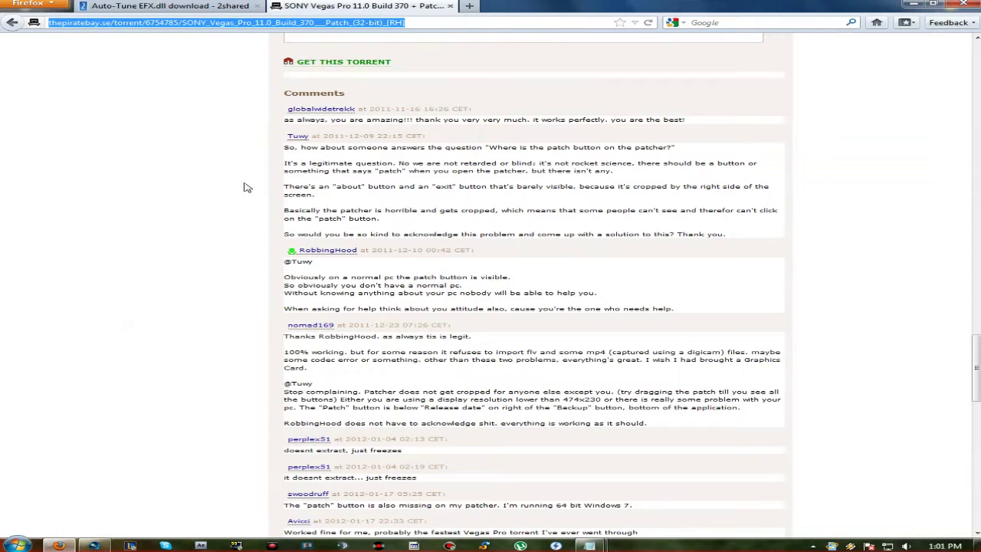
pyautogui.click(165, 6)
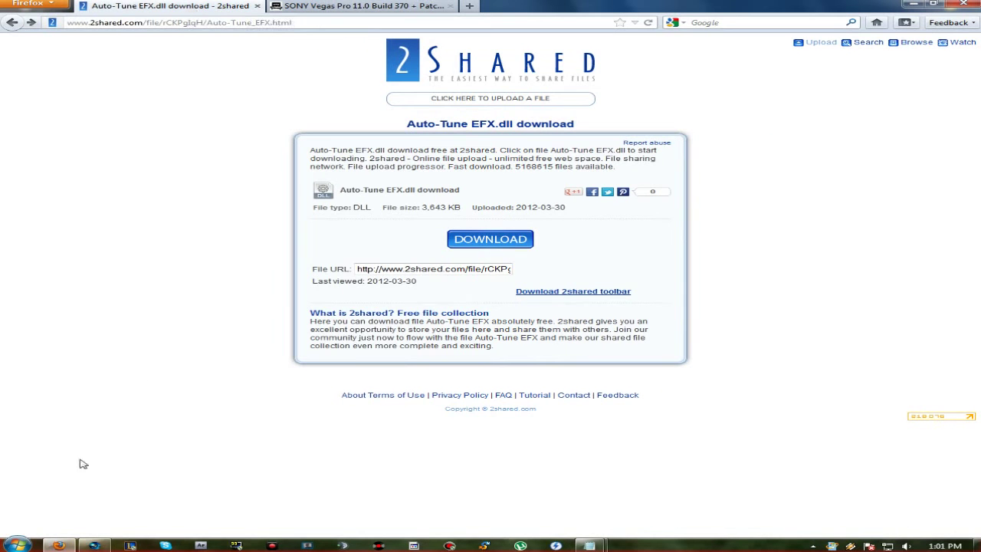
pyautogui.click(59, 545)
pyautogui.click(588, 545)
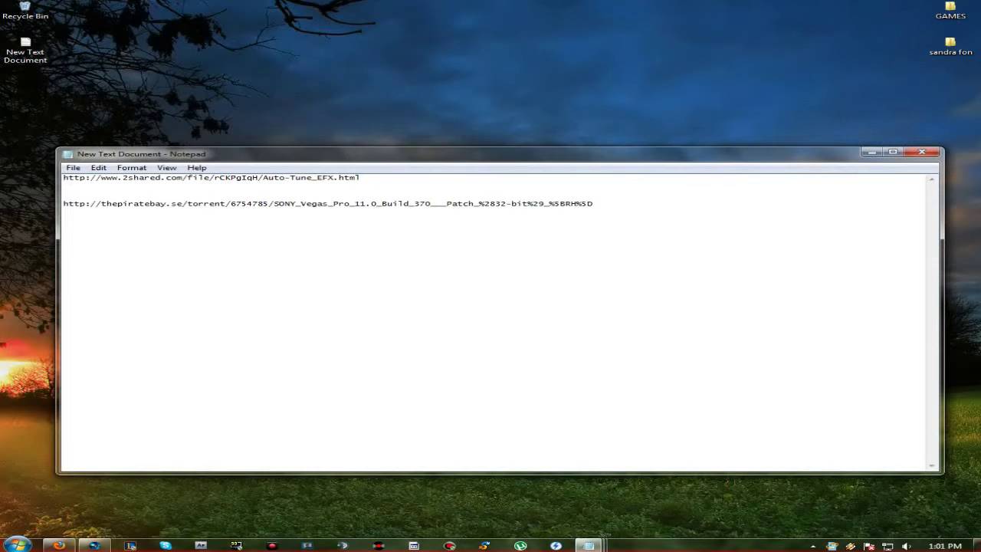
pyautogui.moveTo(360, 178); pyautogui.dragTo(27, 178)
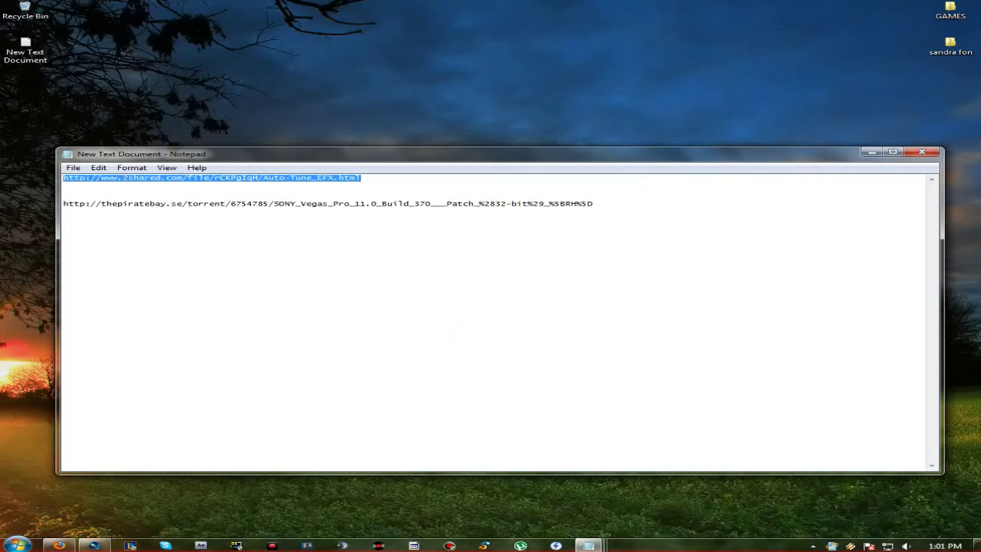
pyautogui.click(871, 152)
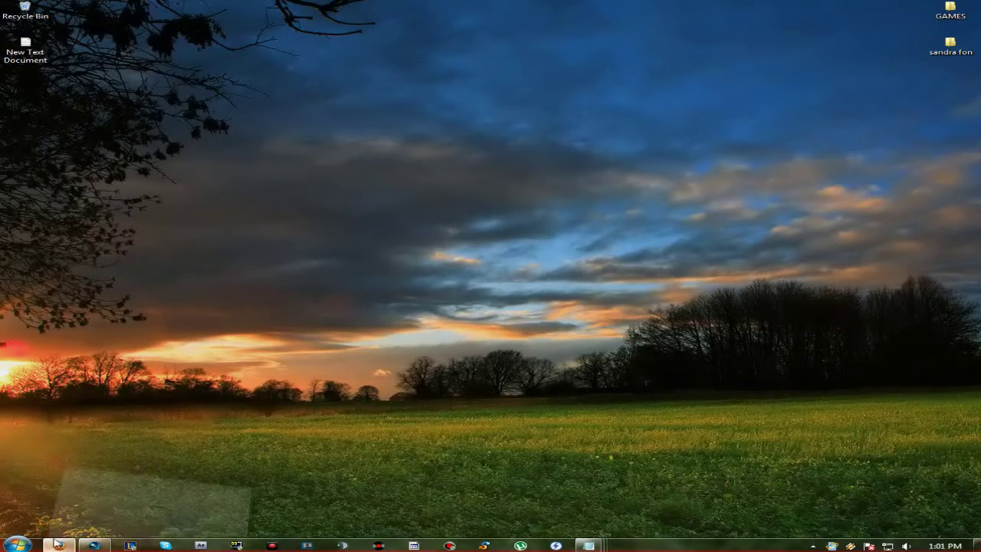
# Switch to Firefox and download Auto-Tune EFX.dll from the 2shared page.
pyautogui.click(59, 545)
pyautogui.click(488, 239)
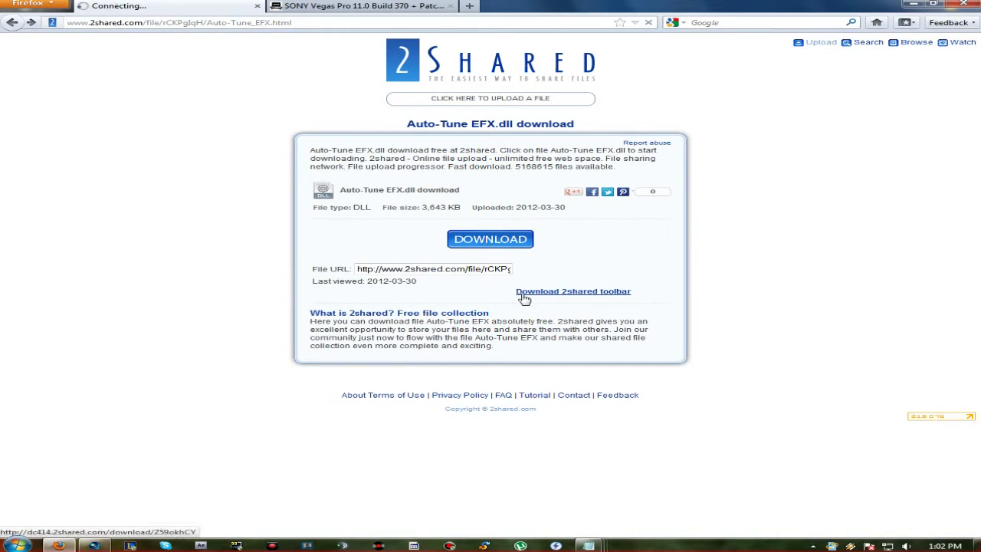
pyautogui.click(866, 504)
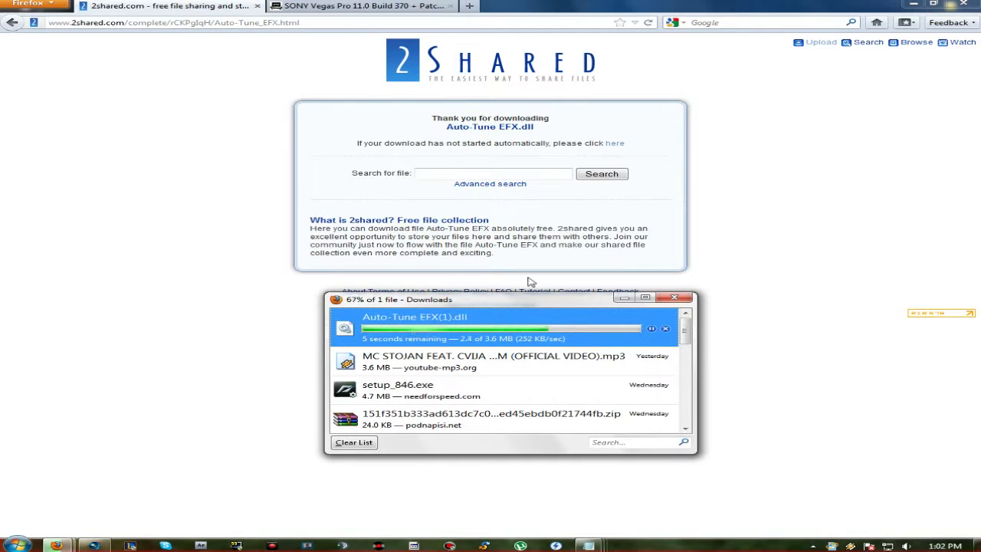
# Put the downloaded Auto-Tune EFX(1).dll on the desktop and close the download list.
pyautogui.click(911, 6)
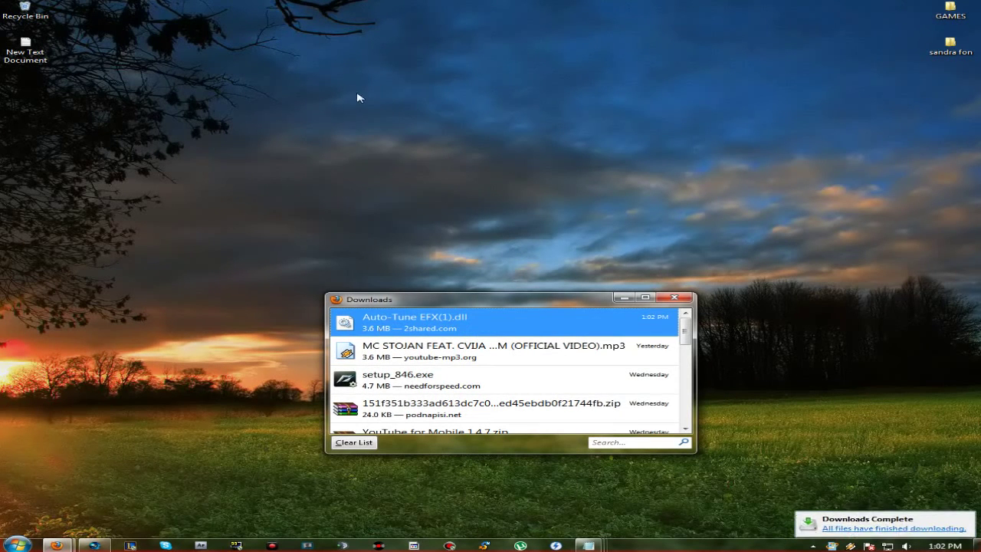
pyautogui.moveTo(360, 320); pyautogui.dragTo(344, 161)
pyautogui.click(673, 297)
# Create a new desktop folder named "autotune efekat".
pyautogui.rightClick(456, 282)
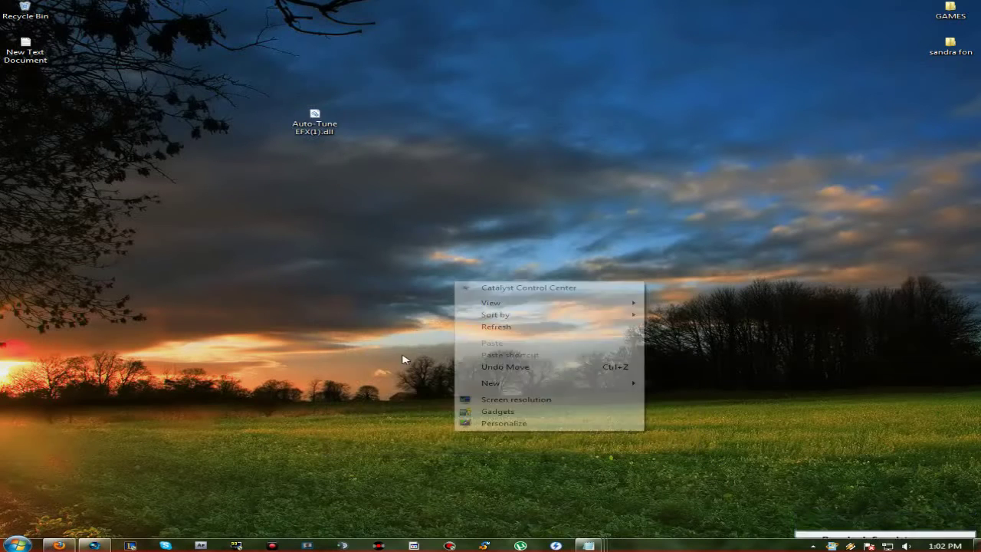
pyautogui.moveTo(490, 383)
pyautogui.click(699, 384)
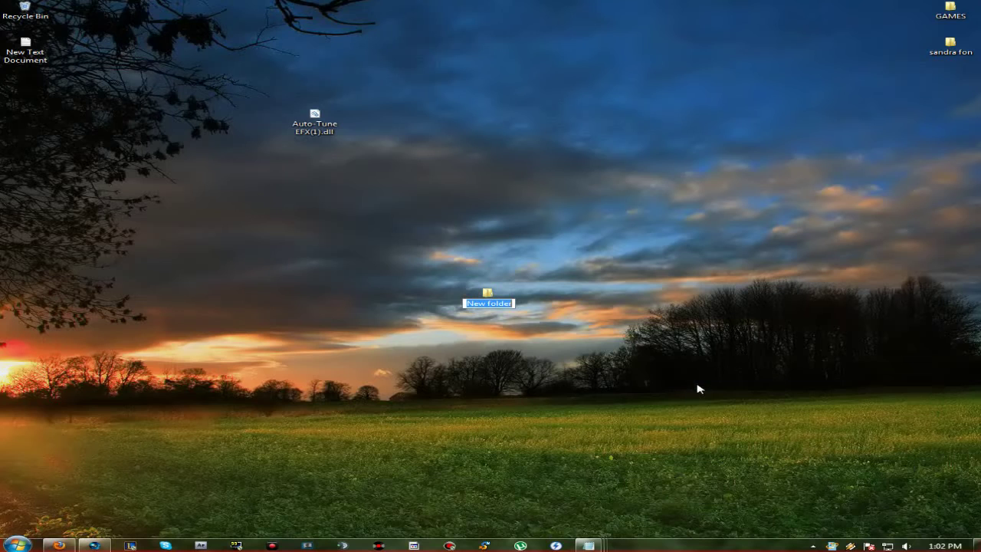
pyautogui.write('autotune efekat')
pyautogui.press('Return')
# Move Auto-Tune EFX(1).dll into the autotune efekat folder and refresh the desktop.
pyautogui.moveTo(310, 123); pyautogui.dragTo(475, 305)
pyautogui.rightClick(226, 207)
pyautogui.click(246, 233)
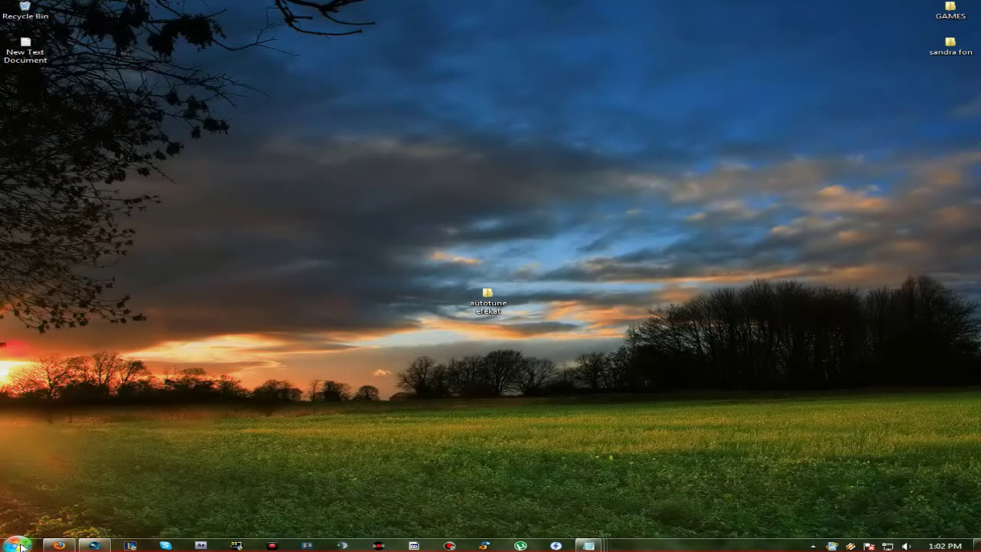
# Open Local Disk (E:) with its window clear of the autotune efekat folder, and check inside the drive's jojo folder.
pyautogui.click(17, 542)
pyautogui.click(369, 331)
pyautogui.doubleClick(674, 132)
pyautogui.moveTo(622, 64)
pyautogui.mouseDown()
pyautogui.moveTo(622, 33)
pyautogui.moveTo(614, 55)
pyautogui.moveTo(596, 37)
pyautogui.moveTo(600, 21)
pyautogui.moveTo(587, 7)
pyautogui.moveTo(630, 58)
pyautogui.mouseUp()
pyautogui.click(108, 66)
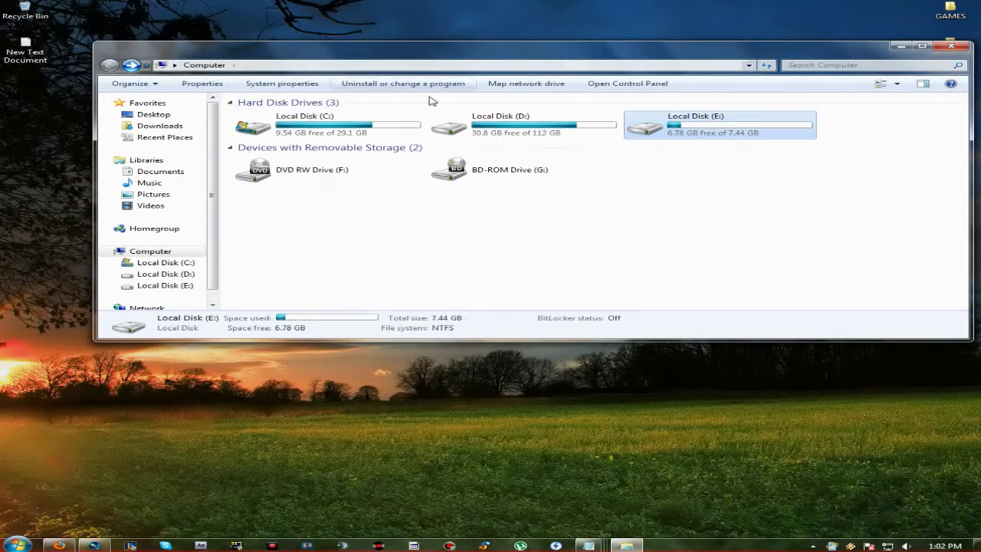
pyautogui.moveTo(620, 53); pyautogui.dragTo(559, 16)
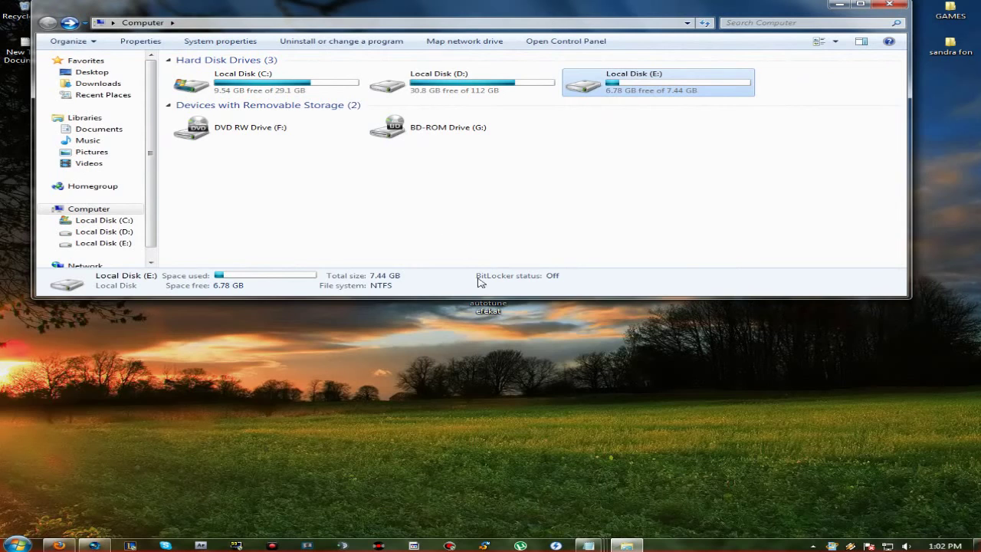
pyautogui.doubleClick(590, 90)
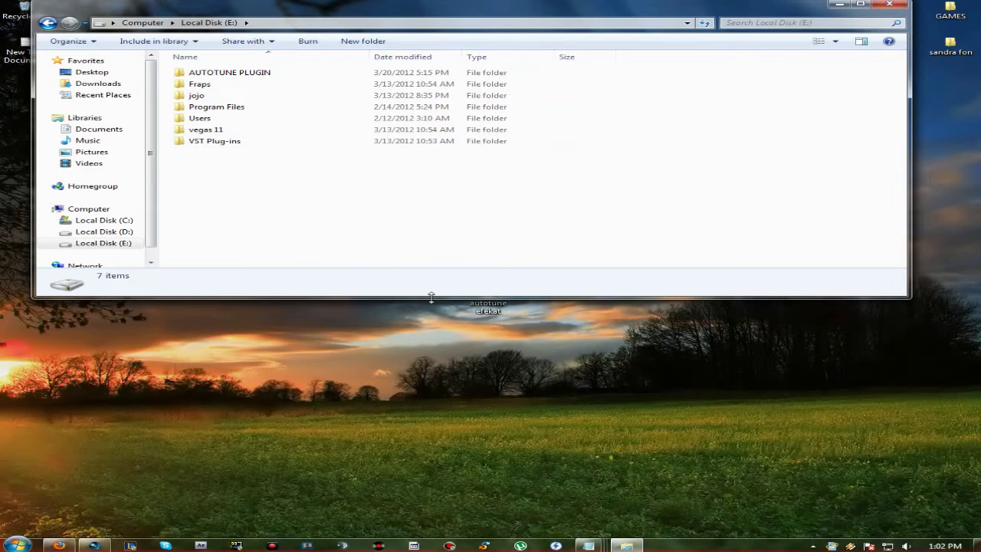
pyautogui.doubleClick(196, 95)
pyautogui.press('BackSpace')
# Copy the autotune efekat folder from the desktop to Local Disk (E:), then close the drive window and refresh the desktop.
pyautogui.moveTo(494, 306); pyautogui.dragTo(276, 220)
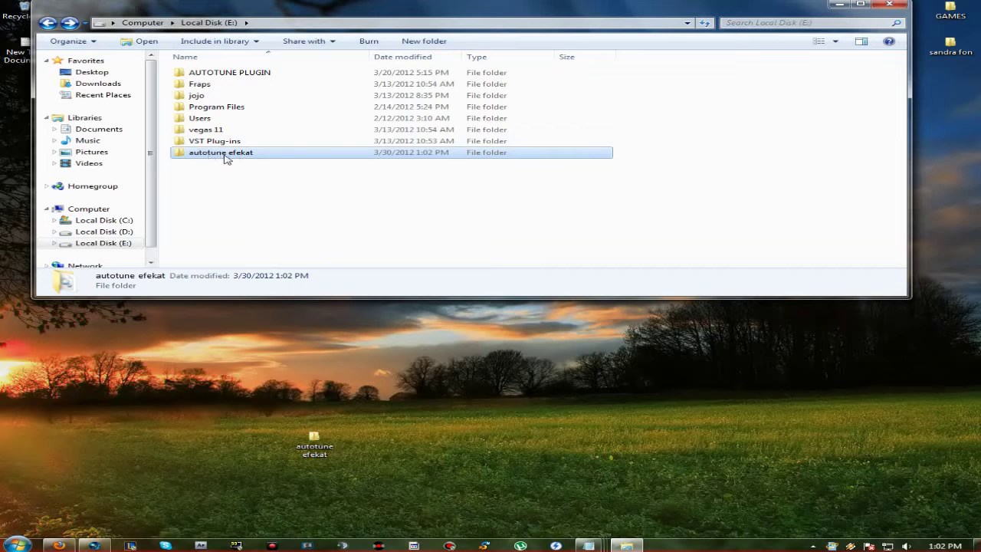
pyautogui.click(881, 6)
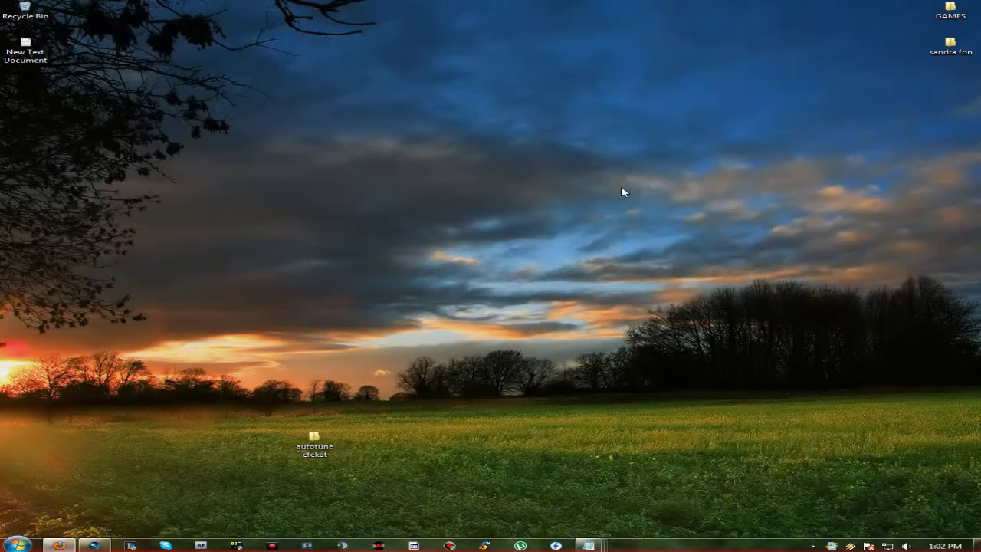
pyautogui.rightClick(622, 190)
pyautogui.click(650, 239)
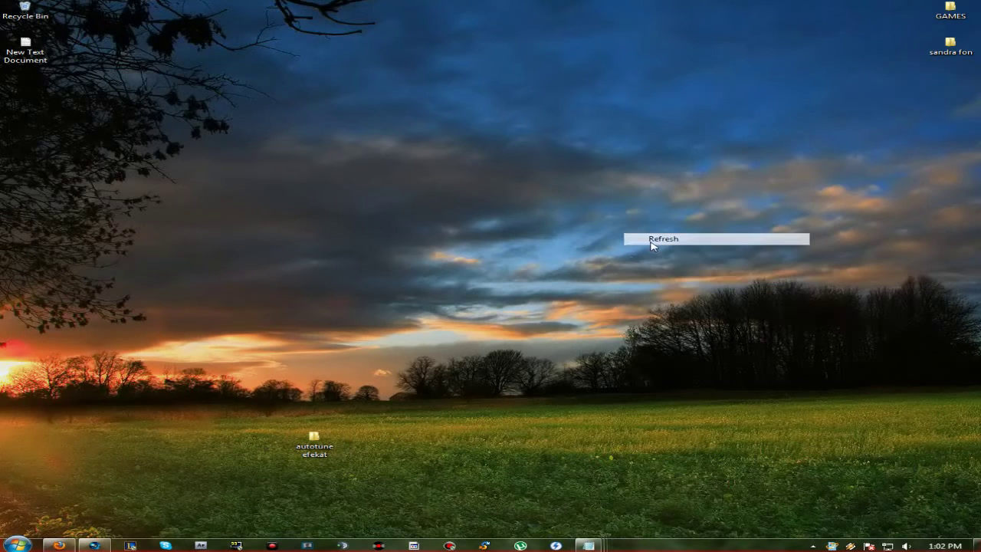
# Switch to Vegas Pro and open the VST Effects settings in its preferences.
pyautogui.click(94, 545)
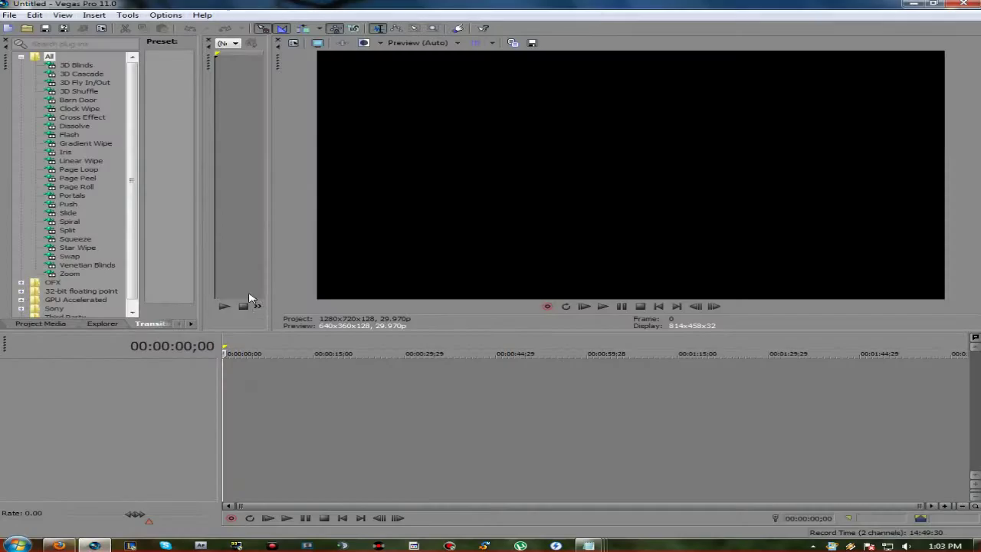
pyautogui.click(153, 15)
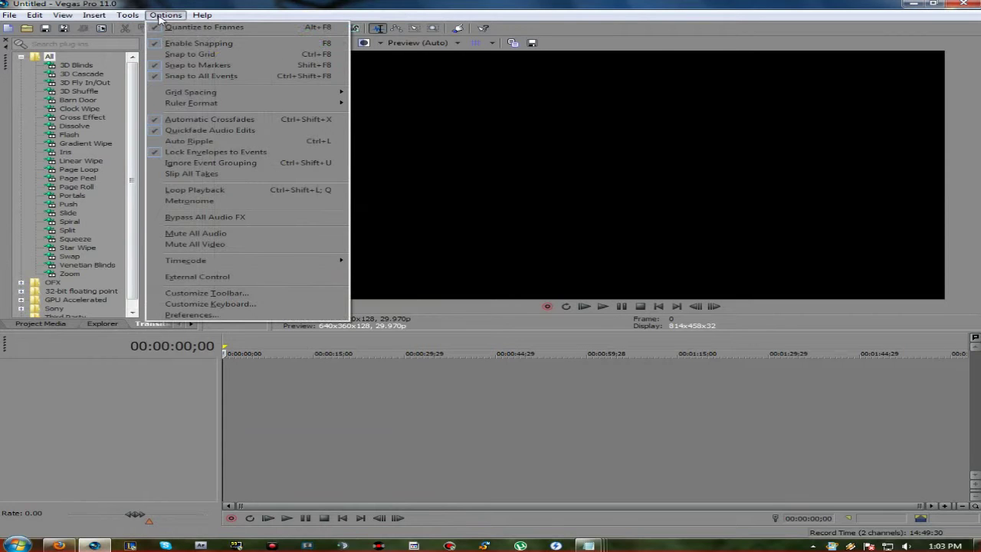
pyautogui.click(178, 315)
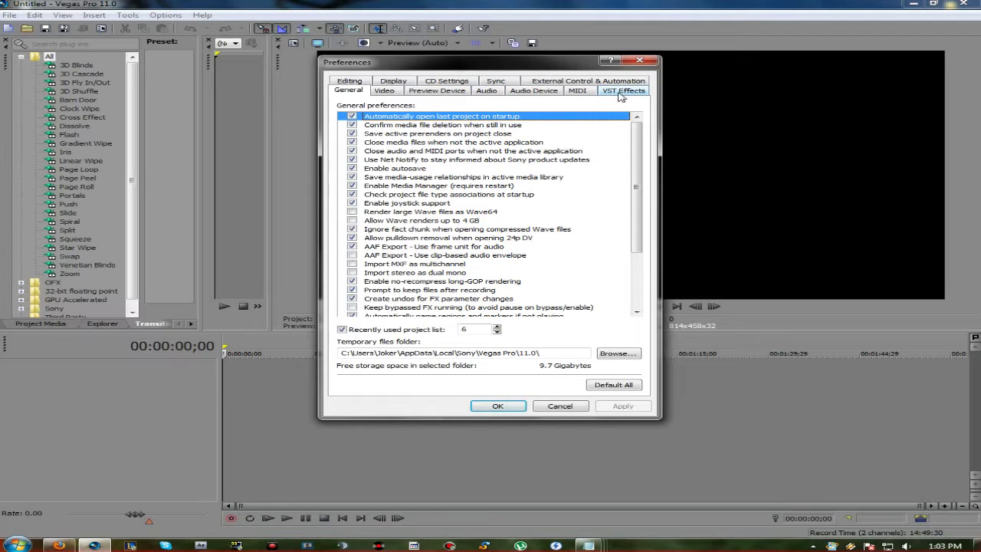
pyautogui.click(617, 91)
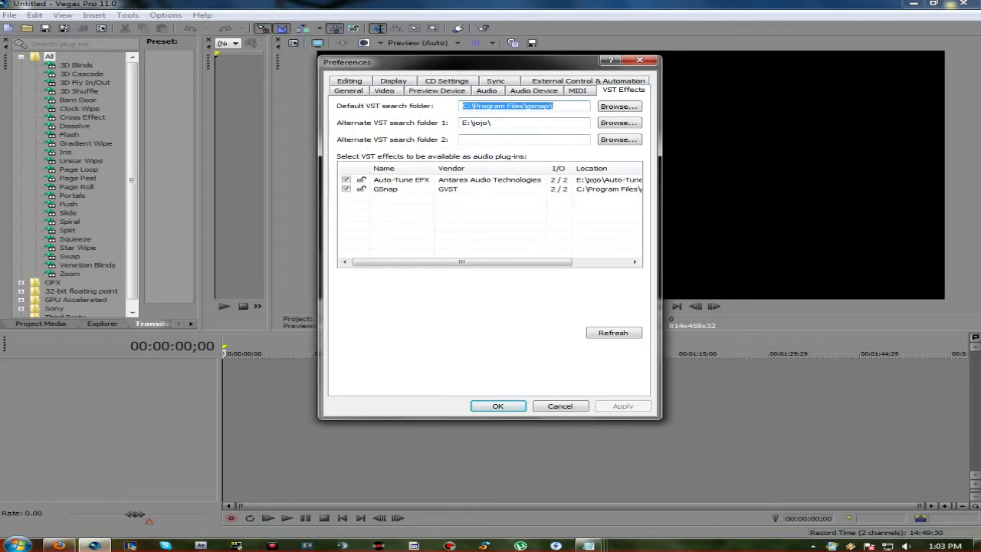
pyautogui.click(618, 107)
pyautogui.moveTo(594, 244)
pyautogui.mouseDown()
pyautogui.moveTo(594, 255)
pyautogui.moveTo(597, 244)
pyautogui.mouseUp()
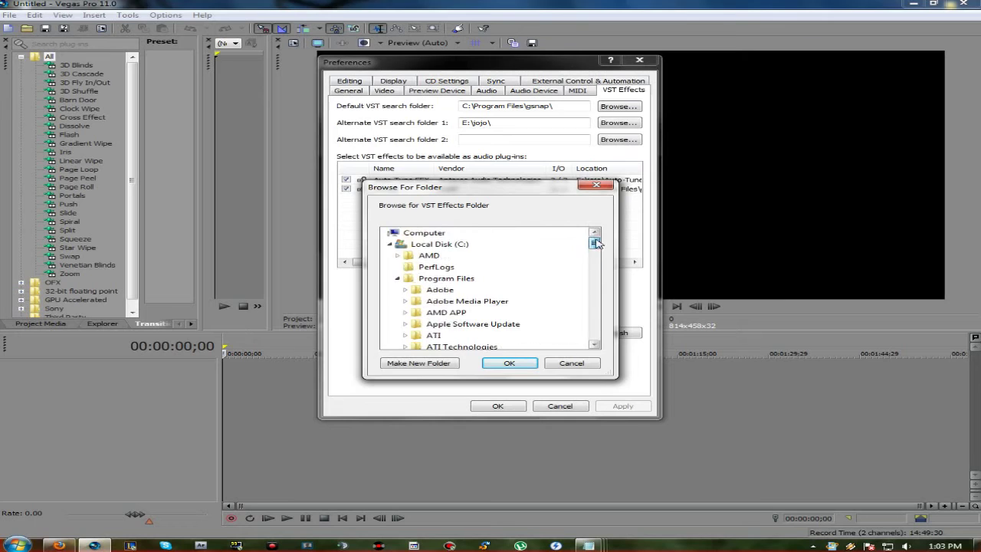
pyautogui.click(390, 245)
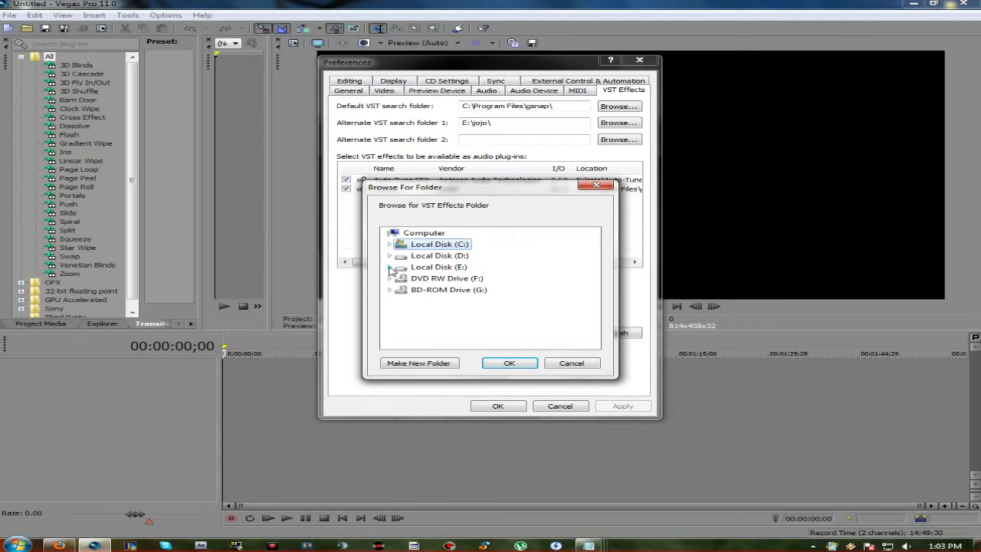
pyautogui.click(390, 267)
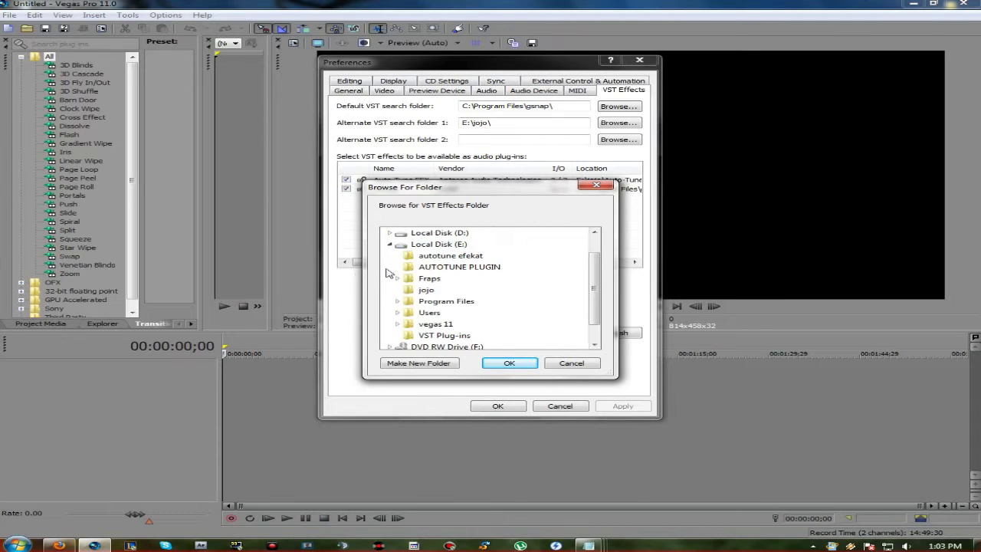
pyautogui.click(427, 295)
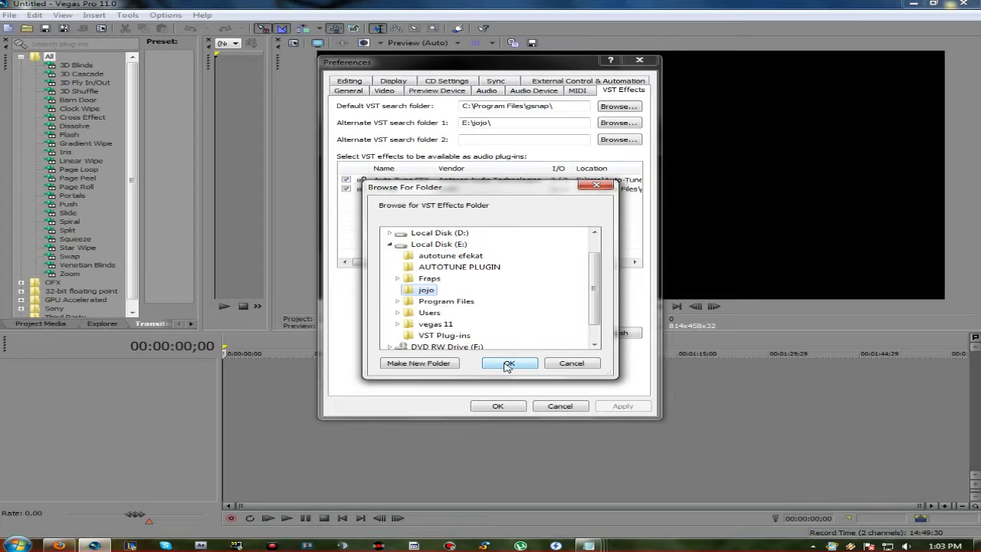
pyautogui.click(566, 366)
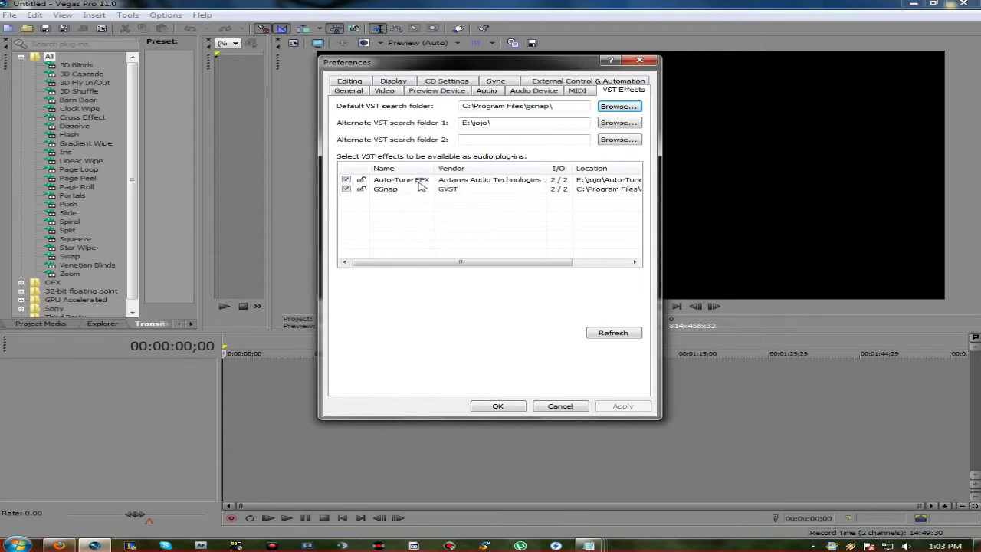
# Make the Auto-Tune EFX VST effect available as an audio plug-in and apply the preferences.
pyautogui.click(345, 180)
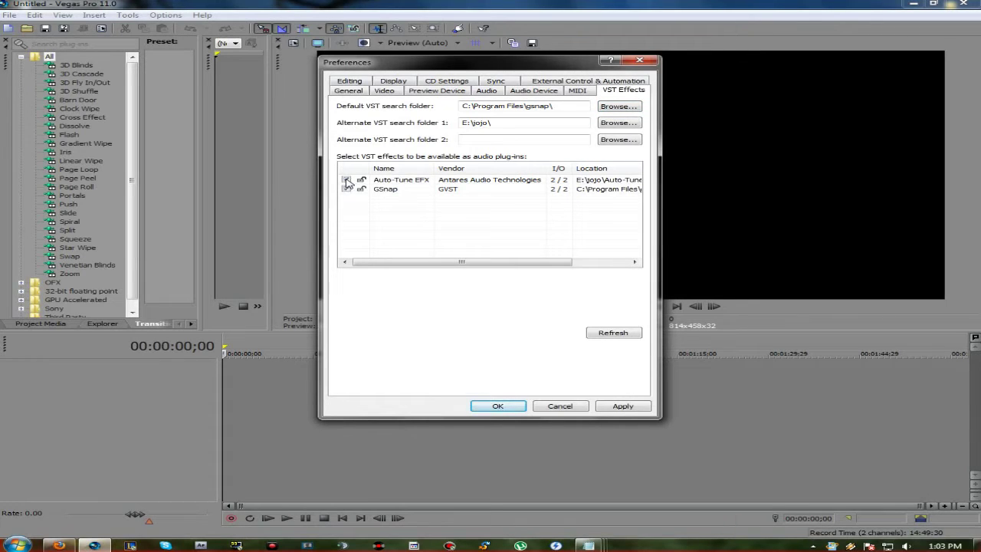
pyautogui.click(622, 405)
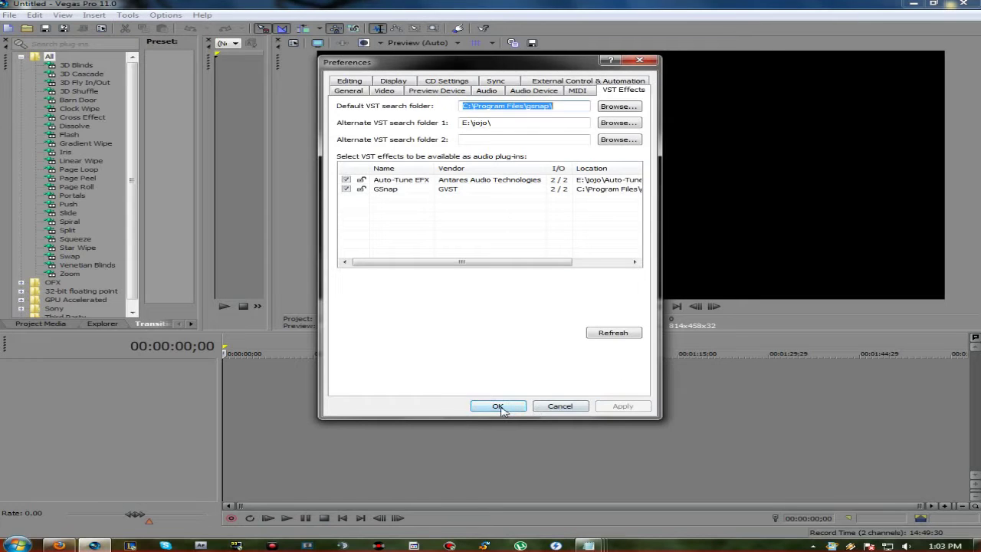
pyautogui.click(498, 405)
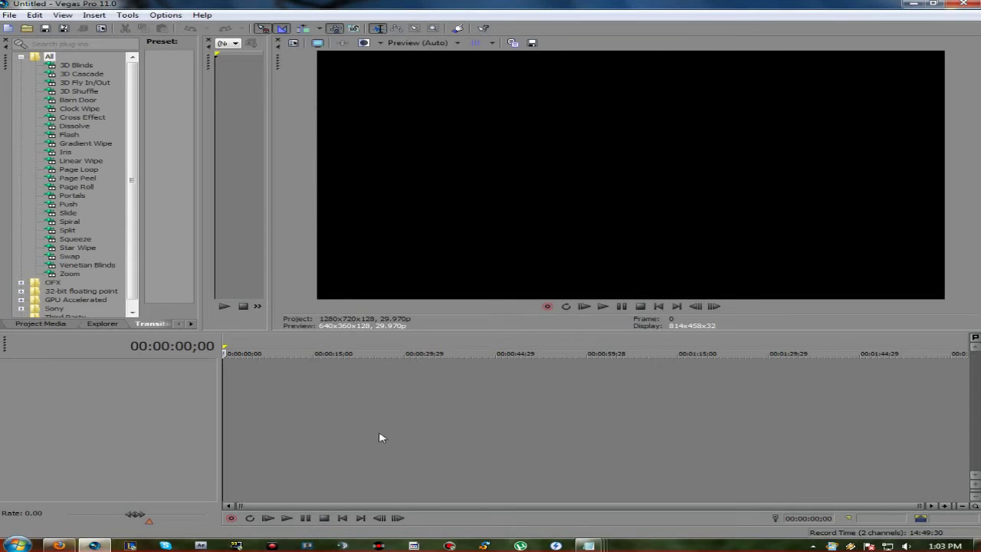
# Record a short audio take on a new track and keep the recorded file.
pyautogui.click(230, 519)
pyautogui.click(506, 233)
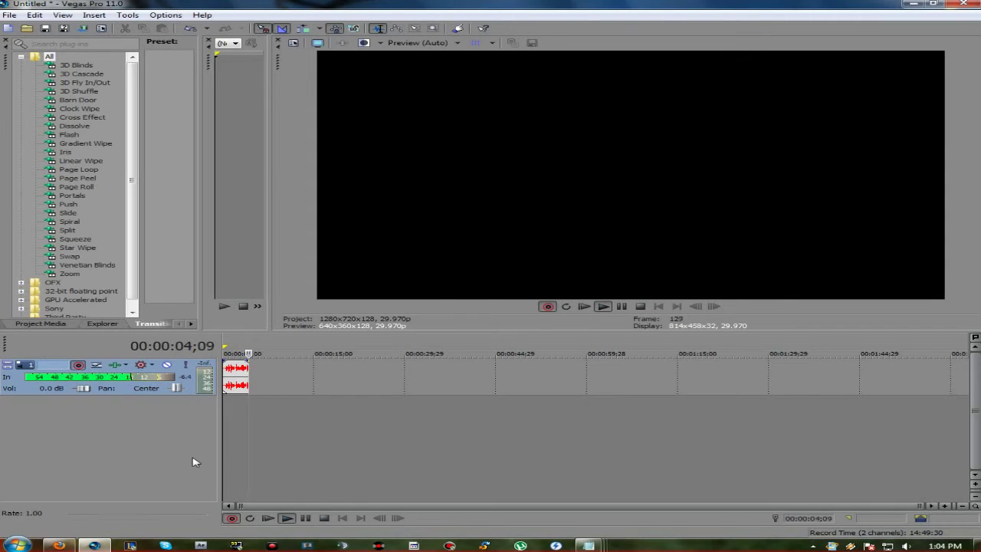
pyautogui.click(325, 517)
pyautogui.click(580, 261)
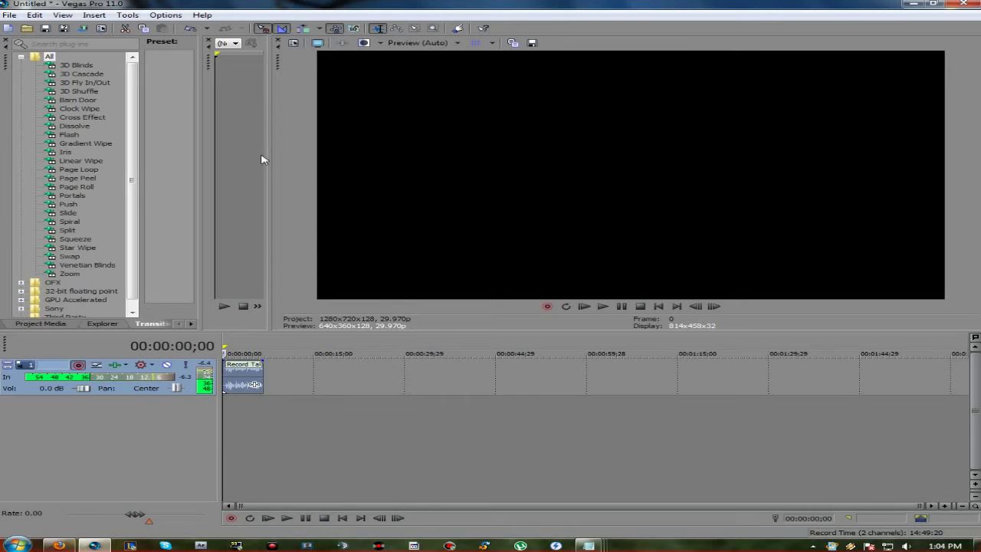
# Apply the Auto-Tune EFX plug-in from the Plug-In Manager's VST audio folder to the recorded clip on track 1.
pyautogui.click(63, 15)
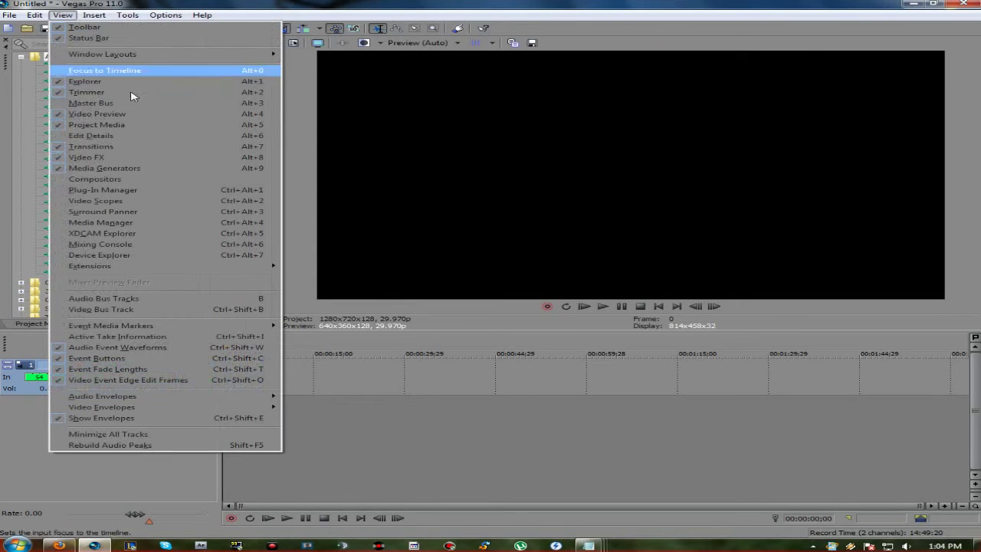
pyautogui.click(109, 191)
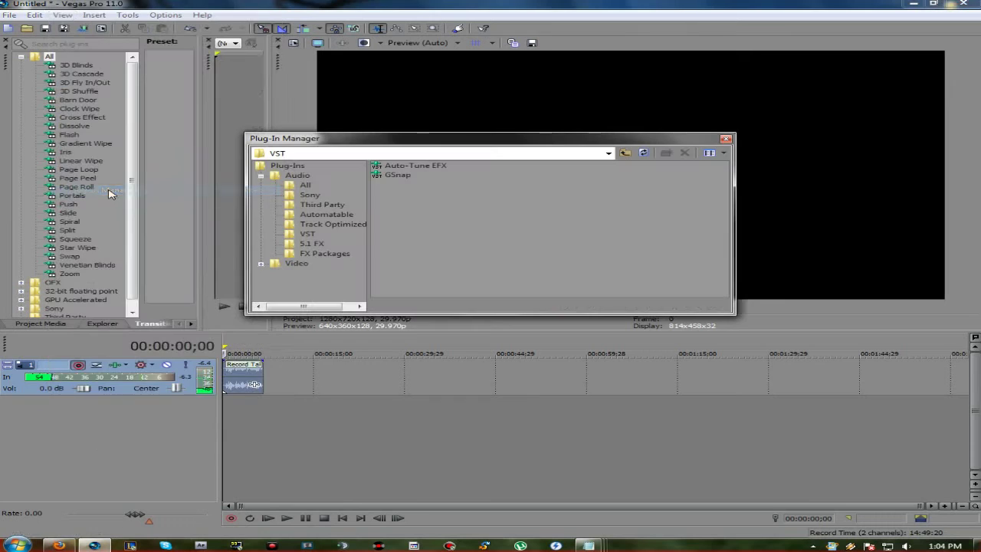
pyautogui.click(306, 235)
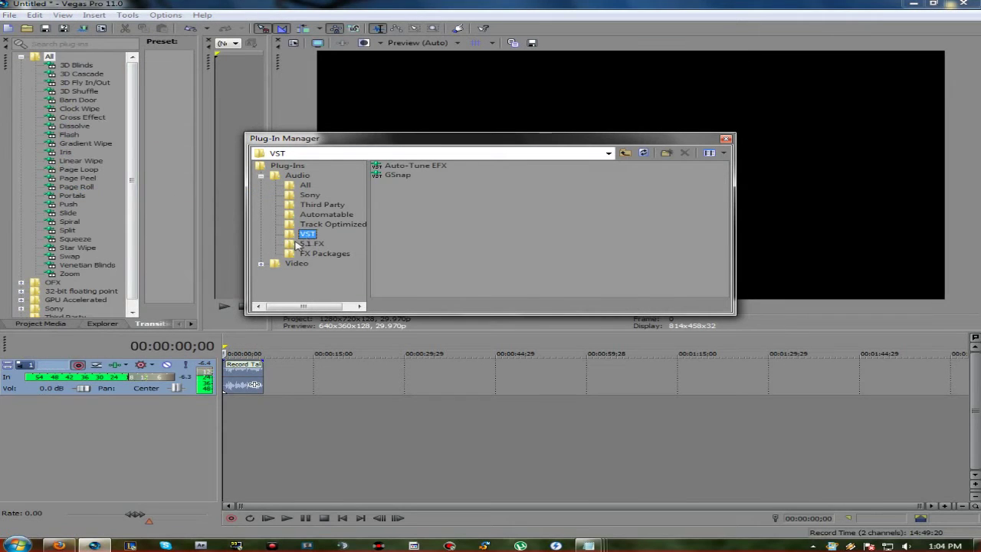
pyautogui.click(306, 224)
pyautogui.click(304, 234)
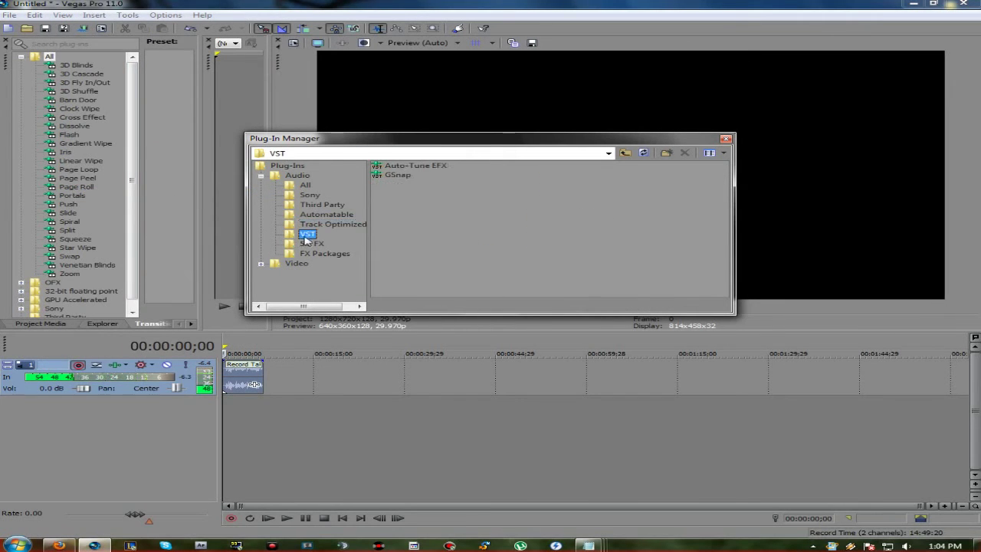
pyautogui.click(281, 166)
pyautogui.click(295, 175)
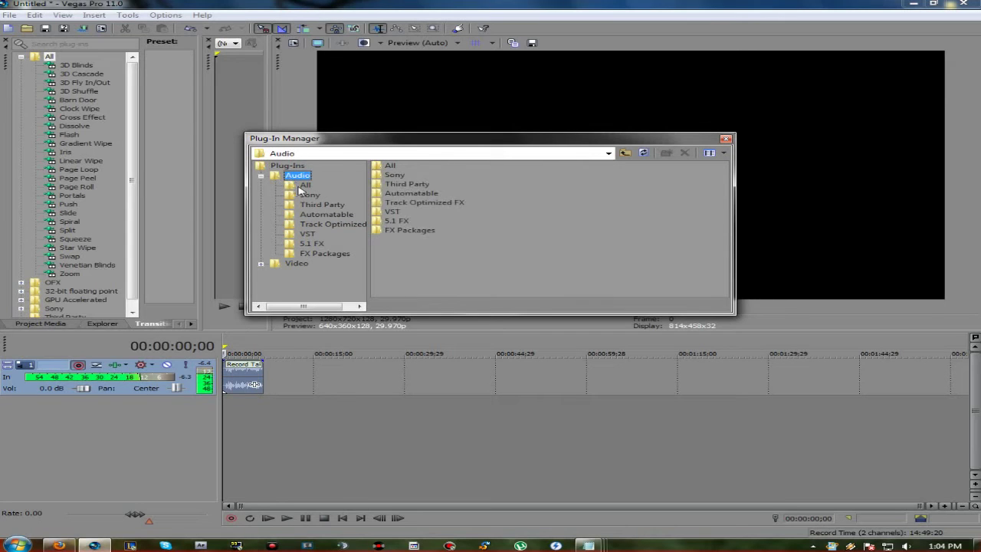
pyautogui.click(305, 184)
pyautogui.click(305, 234)
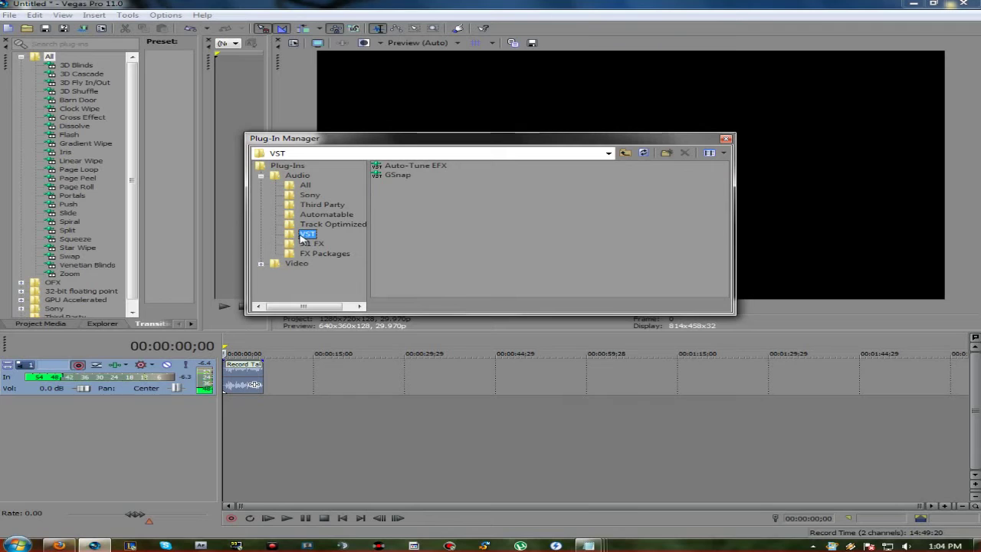
pyautogui.click(420, 169)
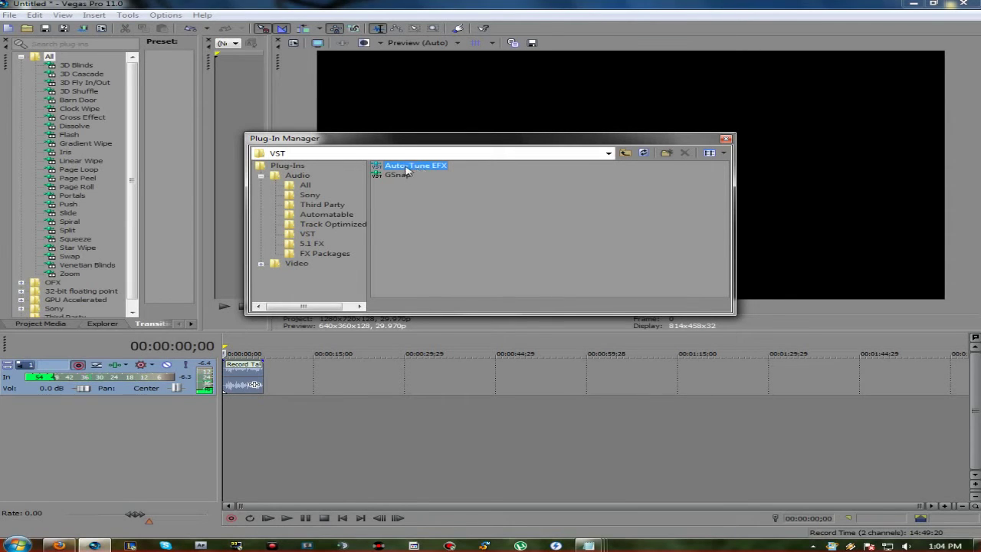
pyautogui.moveTo(414, 168); pyautogui.dragTo(242, 386)
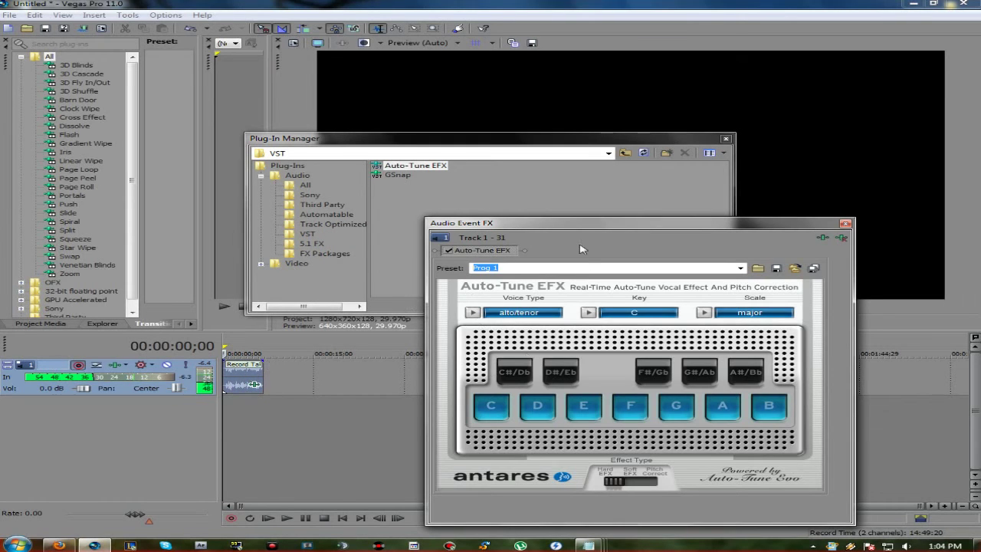
# Close the Plug-In Manager and set the Auto-Tune EFX effect type to Soft EFX.
pyautogui.moveTo(583, 218); pyautogui.dragTo(518, 218)
pyautogui.click(725, 138)
pyautogui.moveTo(626, 220); pyautogui.dragTo(532, 199)
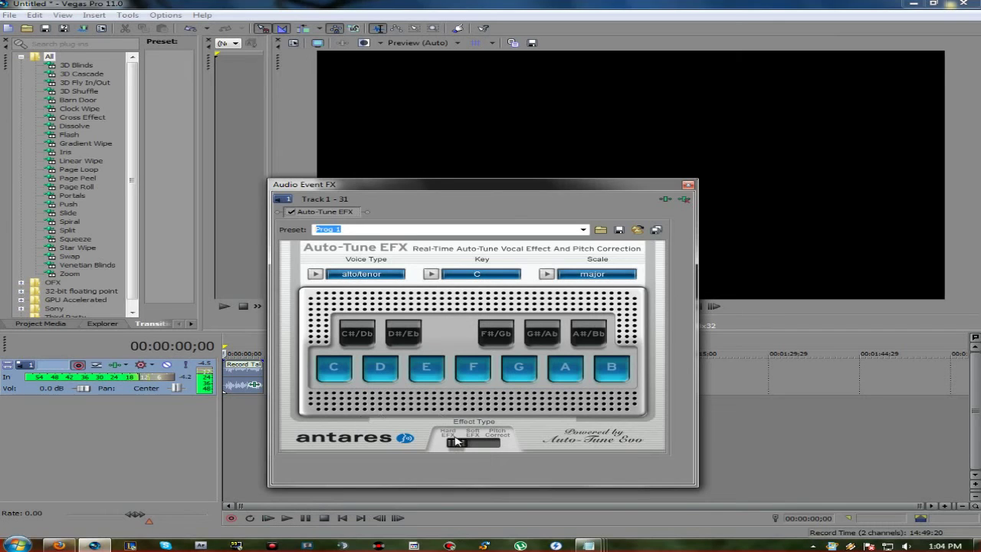
pyautogui.moveTo(456, 444); pyautogui.dragTo(473, 444)
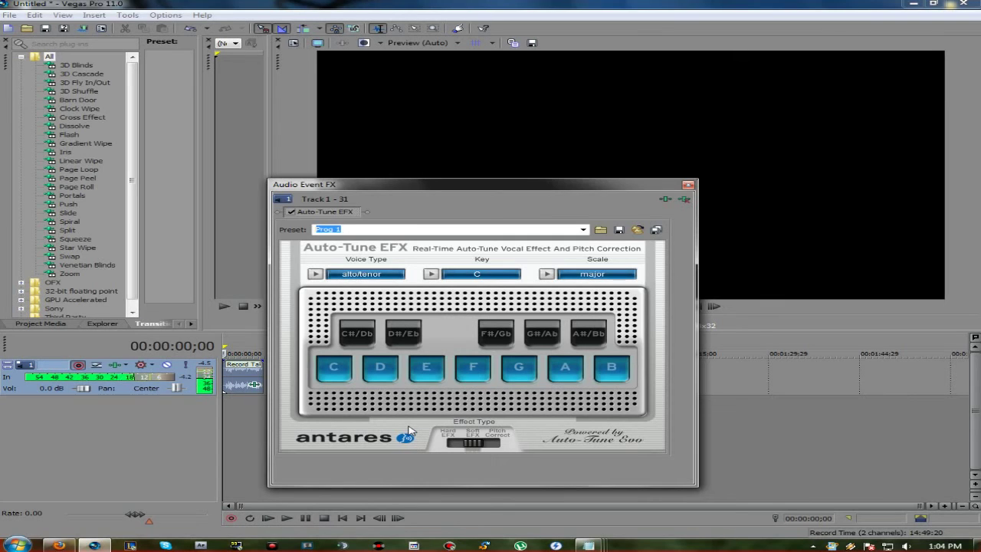
# Try switching the C, D and E notes of the Auto-Tune EFX keyboard off and on, starting playback with C off.
pyautogui.click(331, 368)
pyautogui.click(349, 368)
pyautogui.click(379, 368)
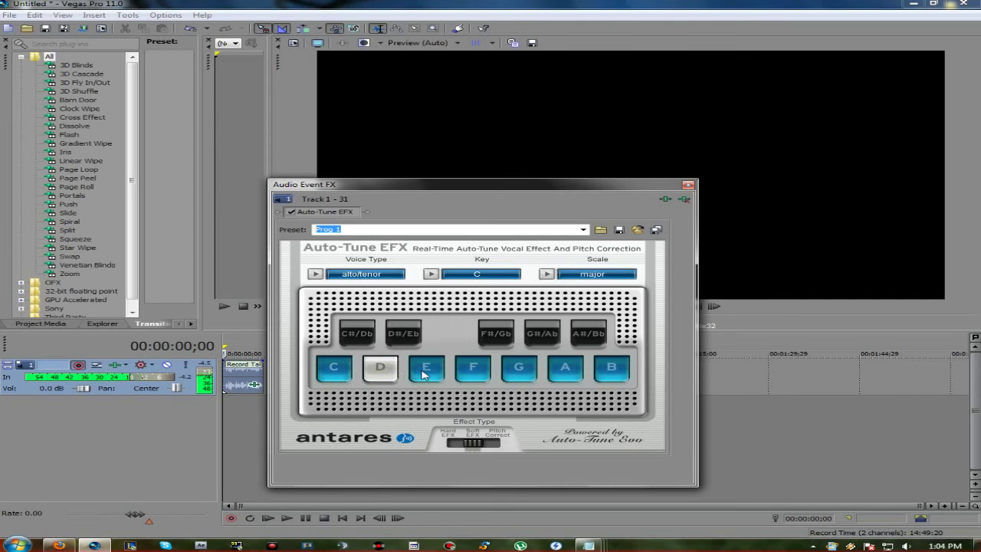
pyautogui.click(419, 372)
pyautogui.click(380, 367)
pyautogui.click(426, 367)
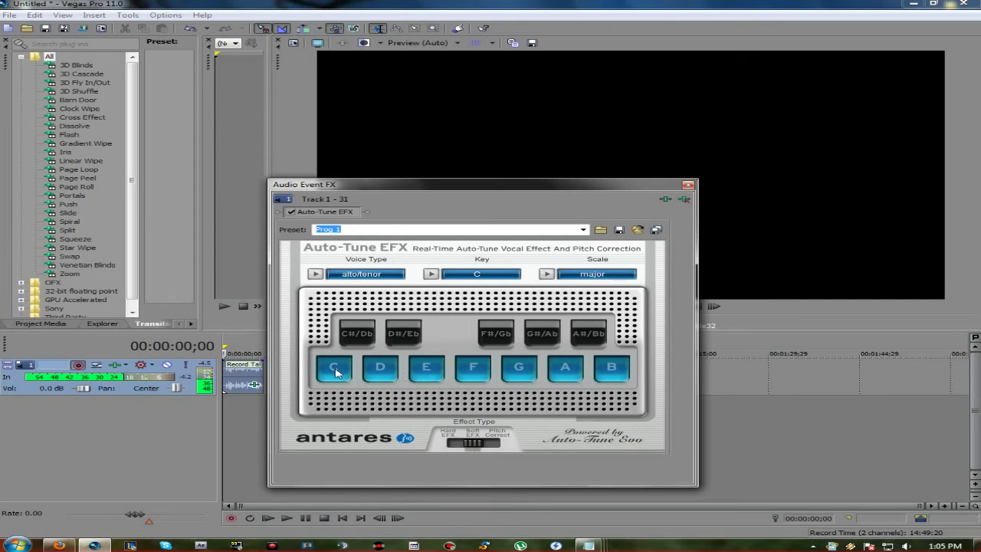
pyautogui.click(336, 370)
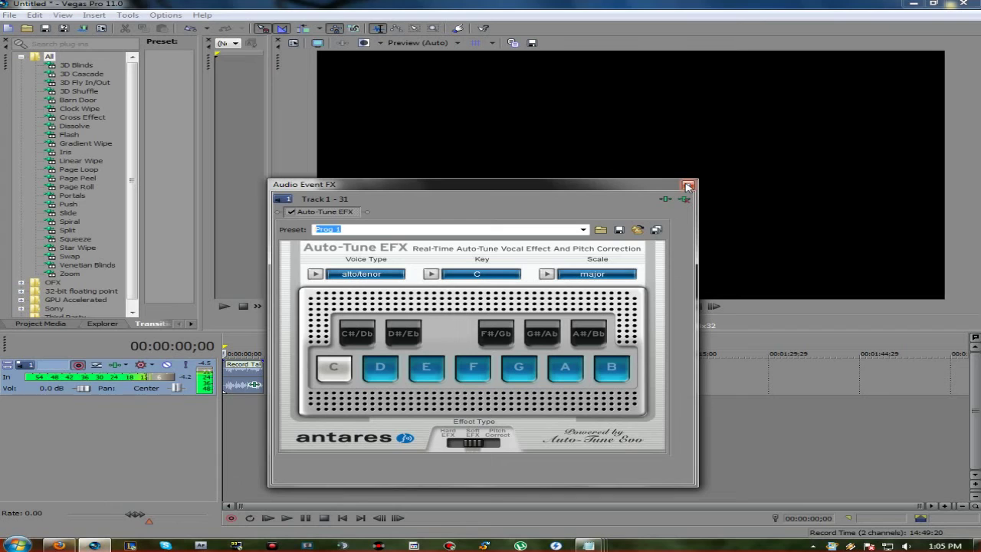
pyautogui.click(287, 519)
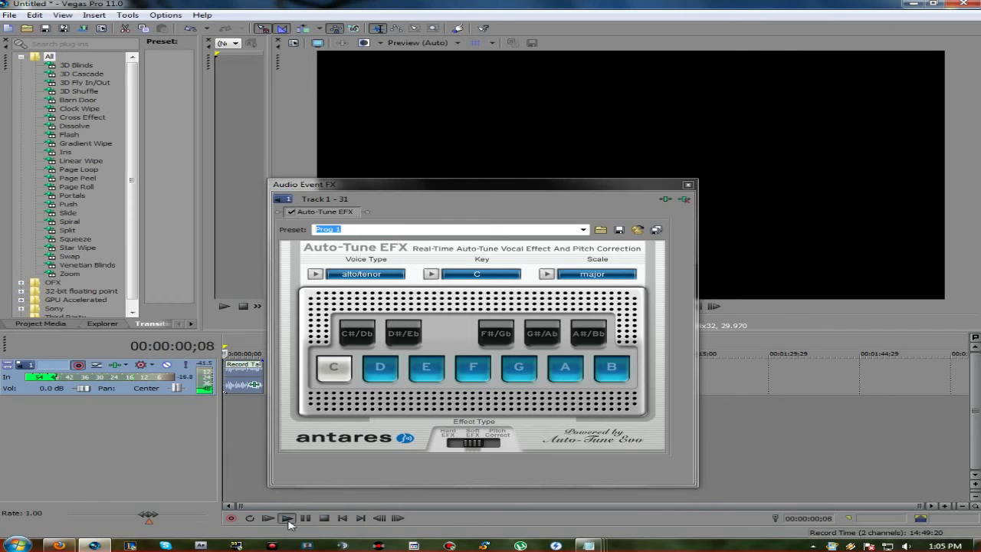
pyautogui.click(334, 371)
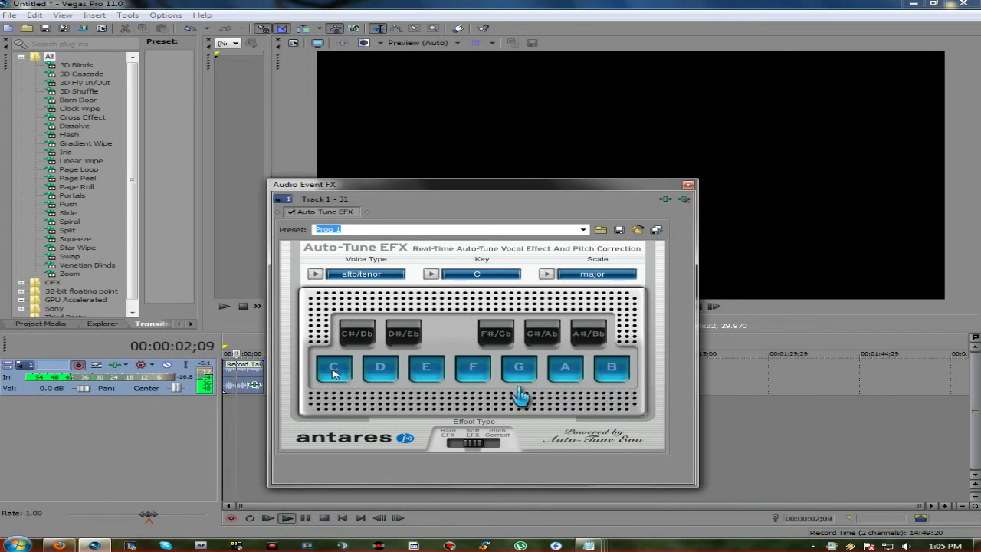
# Close the Audio Event FX window and play the recorded clip from the start to hear the effect.
pyautogui.click(687, 184)
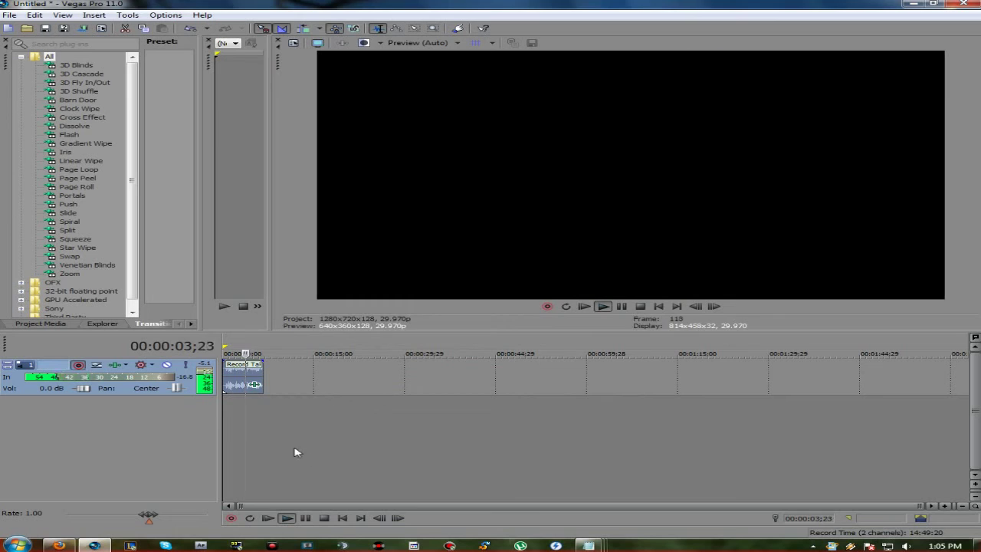
pyautogui.click(230, 427)
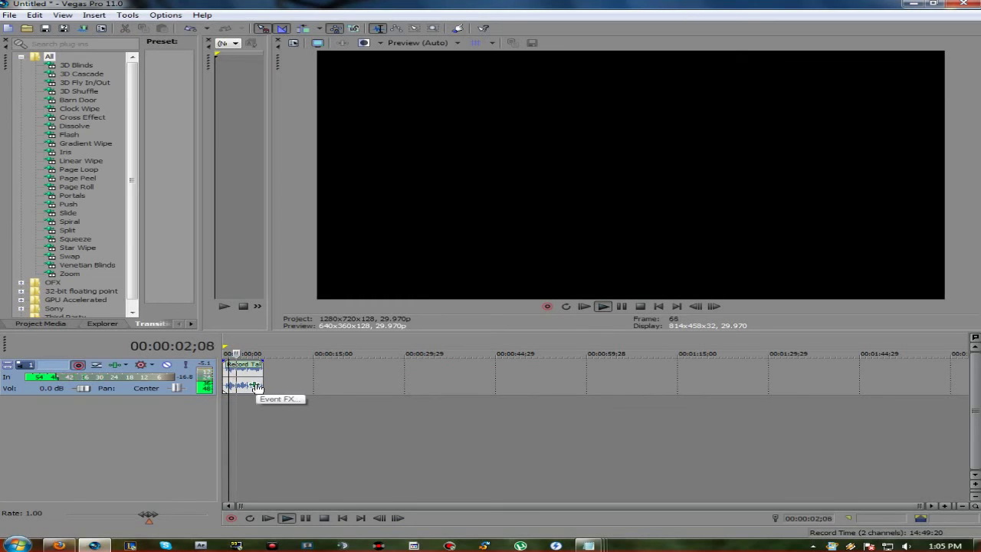
pyautogui.click(286, 518)
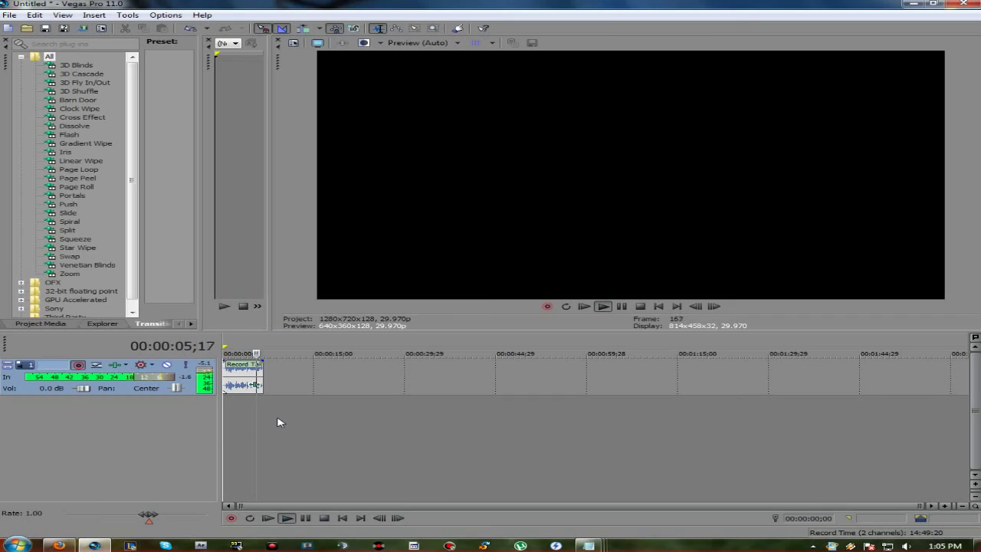
pyautogui.click(323, 518)
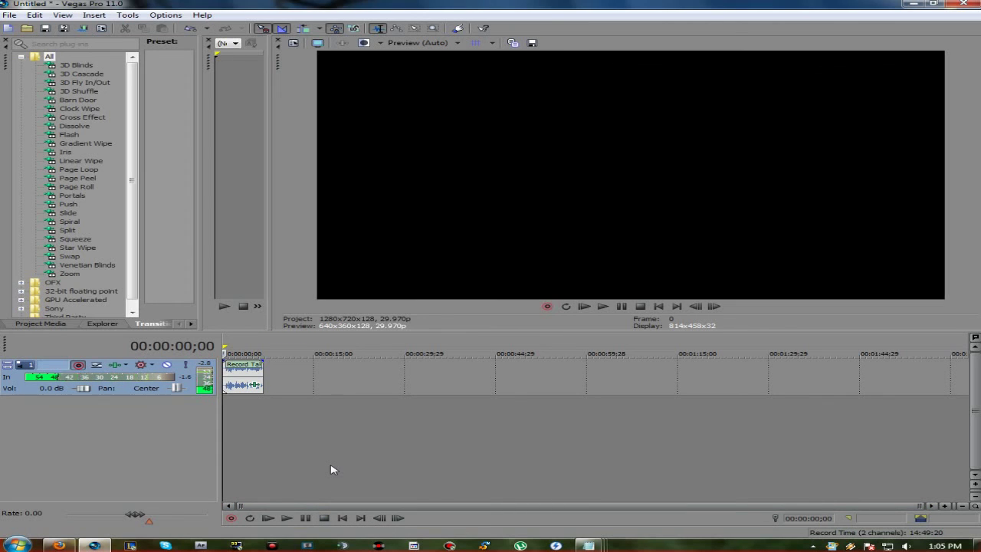
# Close Vegas Pro without saving the changes to the untitled project.
pyautogui.click(953, 6)
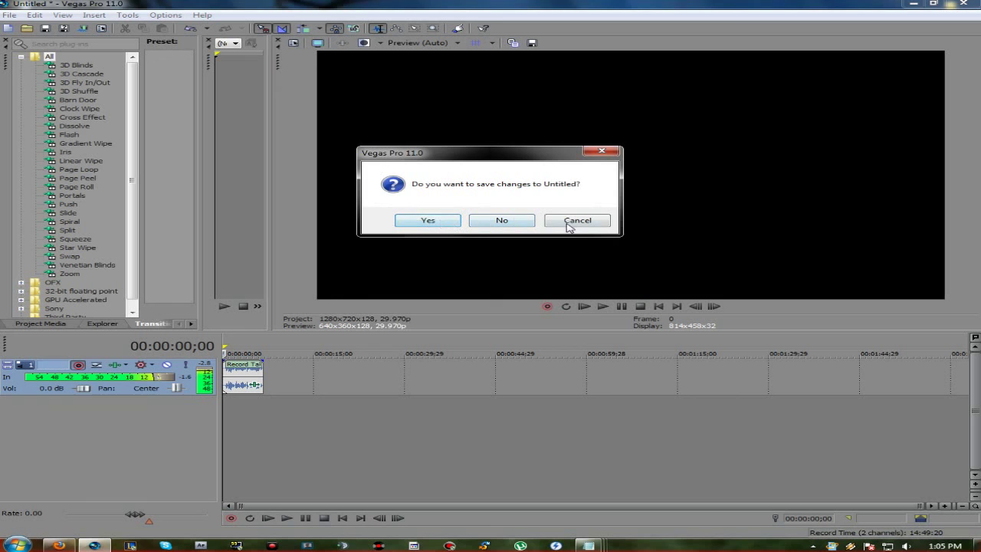
pyautogui.click(501, 220)
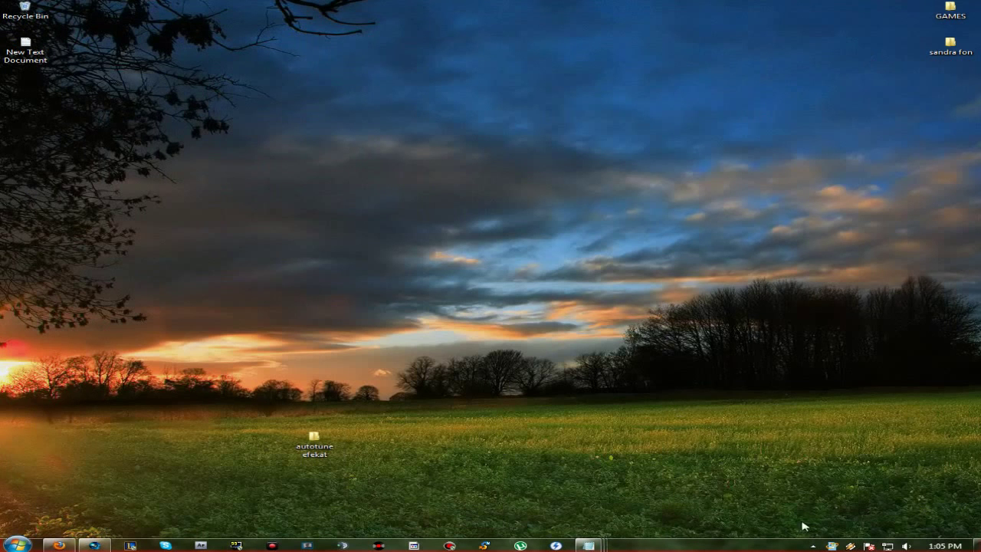
pyautogui.click(813, 545)
pyautogui.click(814, 494)
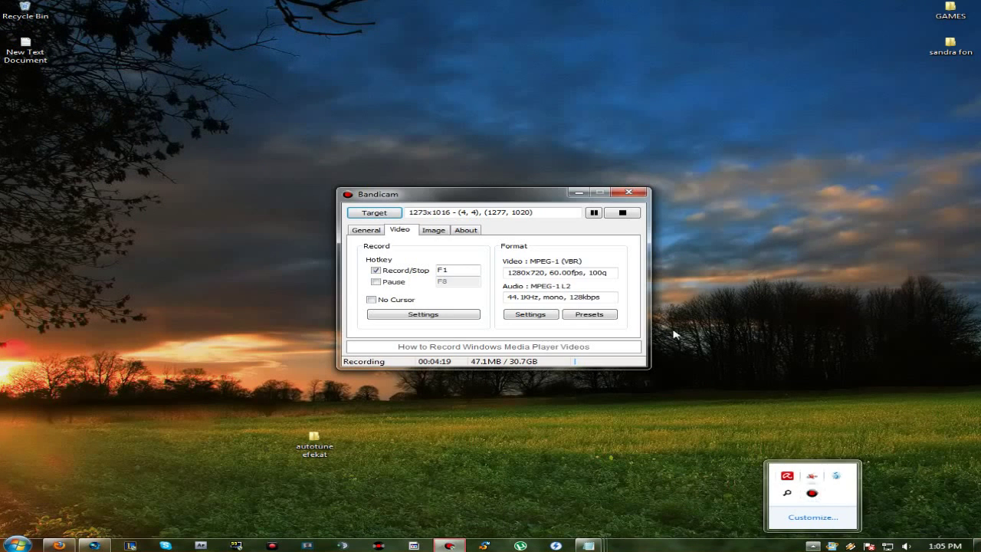